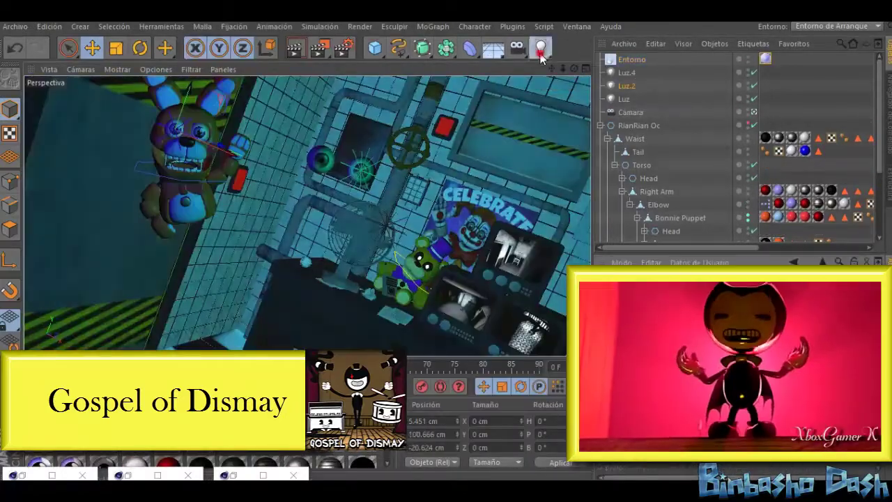
# - Add the extra light Luz.1 and lower Mat.2's specular strength to lighten it
pyautogui.click(541, 55)
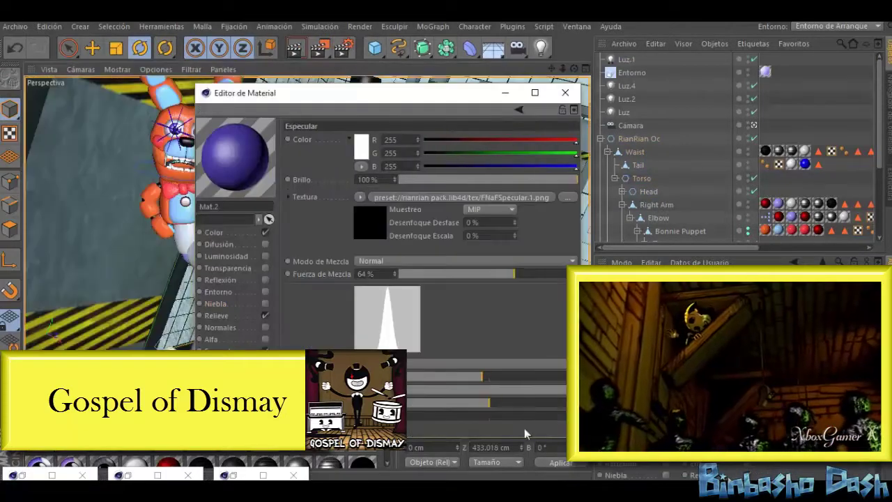
pyautogui.moveTo(481, 376); pyautogui.dragTo(464, 381)
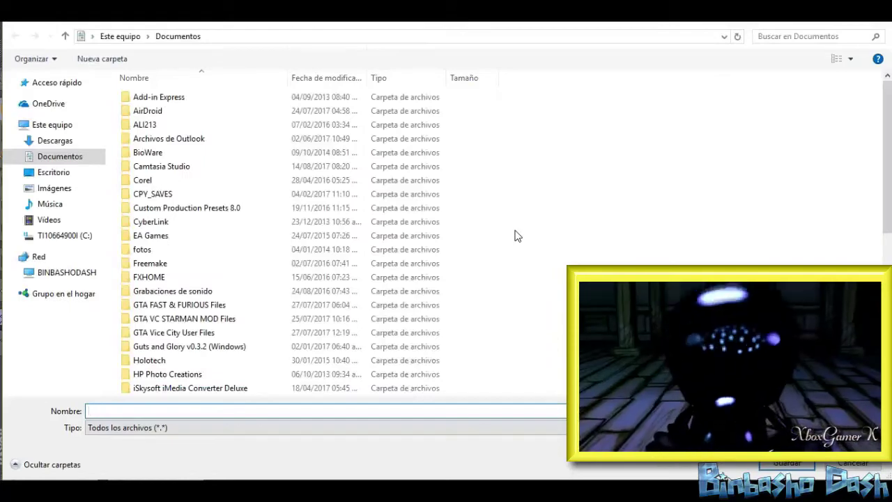
# - Set the render output to Desktop as 'Render para Rian Rian' and start the final render
pyautogui.click(42, 173)
pyautogui.write('Re')
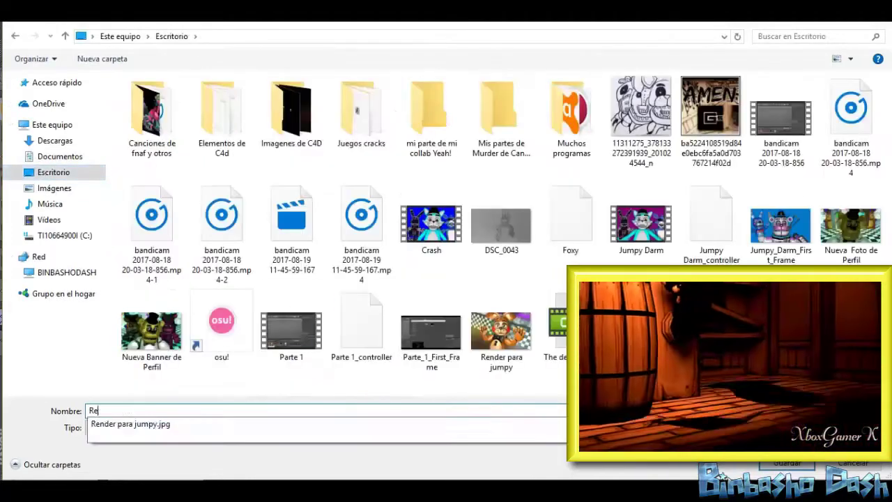
pyautogui.write('nder para Rian Rian')
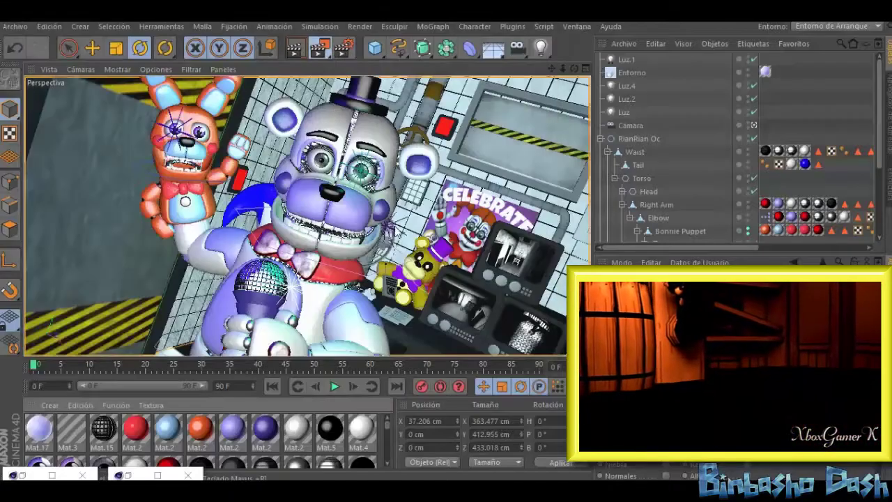
pyautogui.click(320, 47)
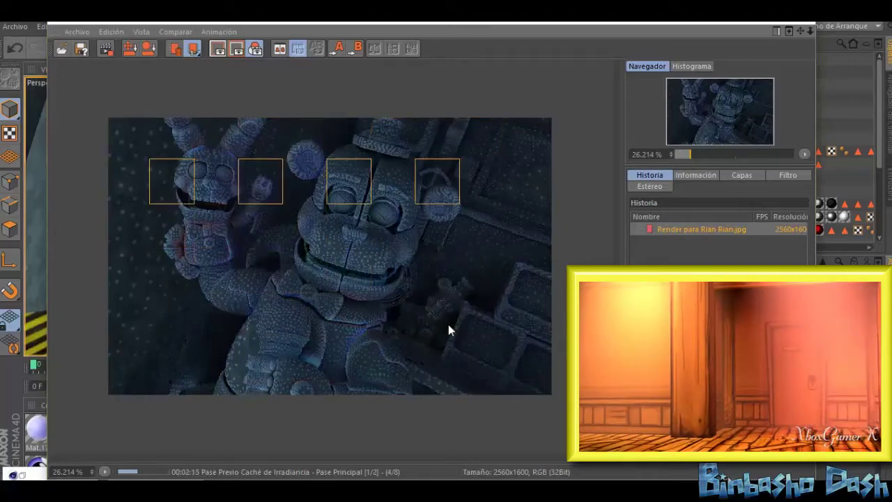
# - Scroll the Picture Viewer to monitor the 2560x1600 render as its passes complete
pyautogui.scroll(1, 504, 310)
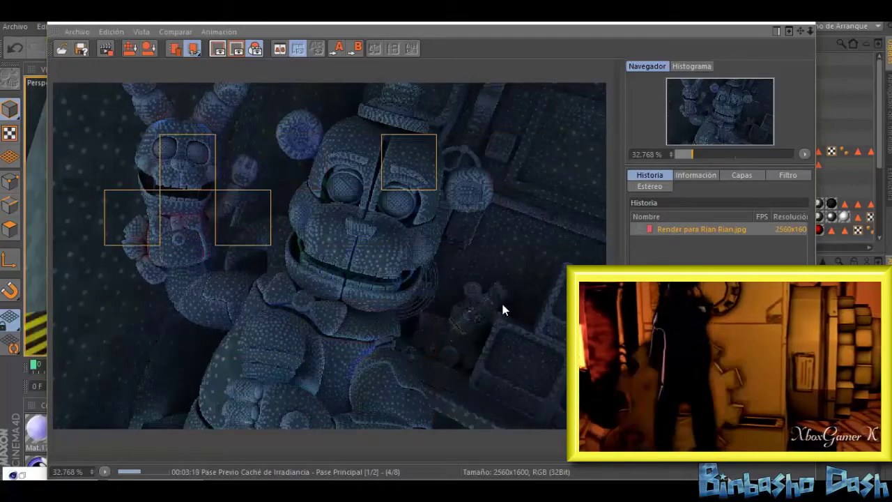
pyautogui.scroll(-1, 504, 310)
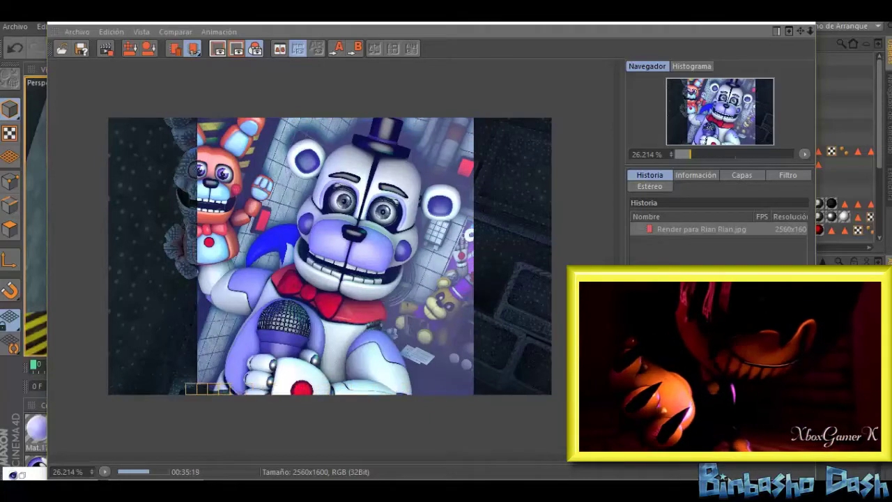
# - Zoom into the finished render to inspect Freddy and the Bon-Bon puppet
pyautogui.scroll(1, 330, 256)
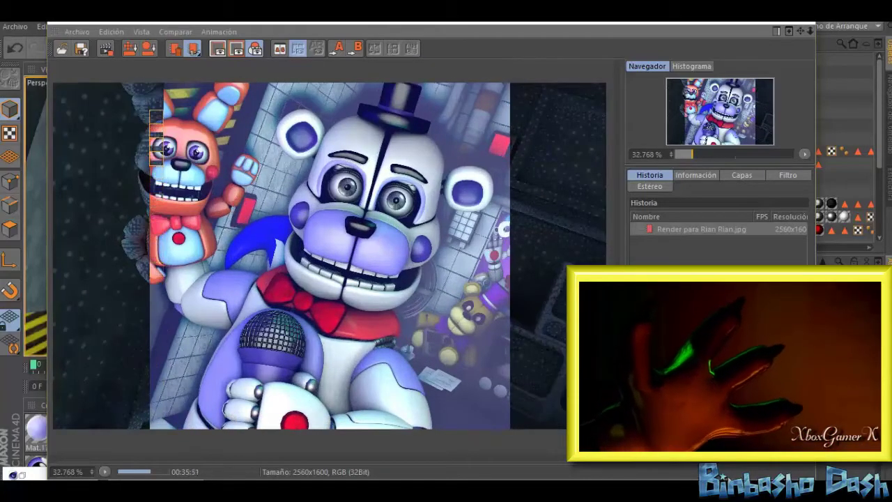